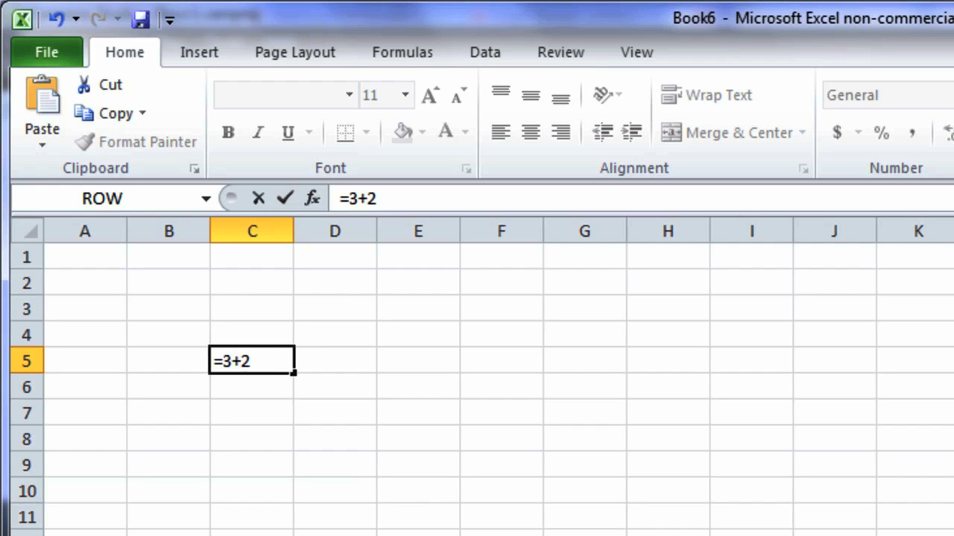
Finish entering the formula =3+2 in cell C5, and widen column B in the Expenses.xlsx workbook
key("Return")
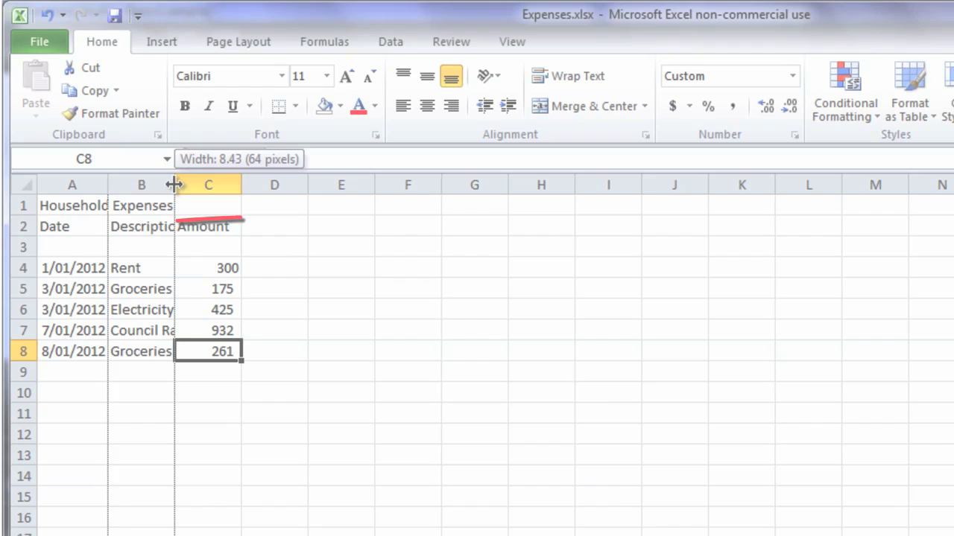
left_click_drag(174, 185, 307, 187)
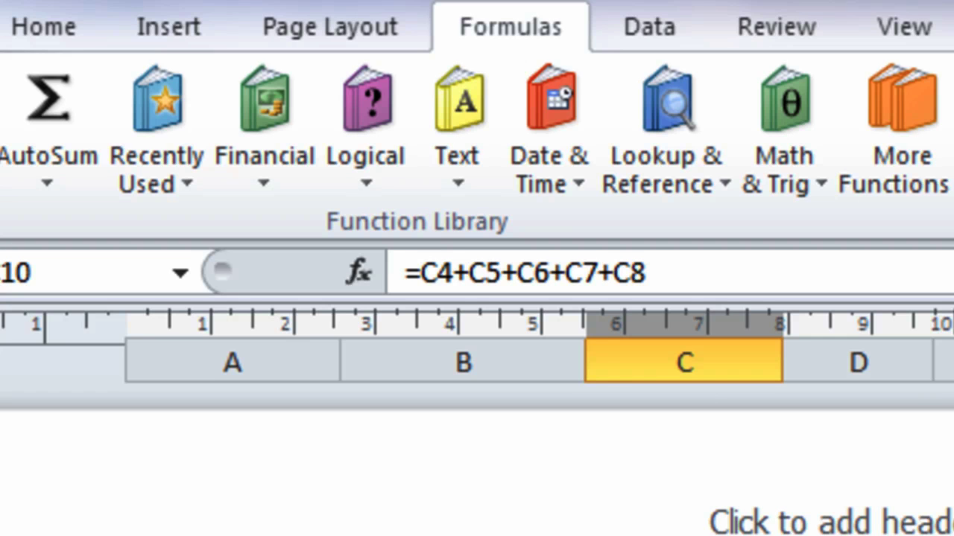
Replace the plus sign between C6 and C7 with a minus sign in the January total formula
left_click(567, 267)
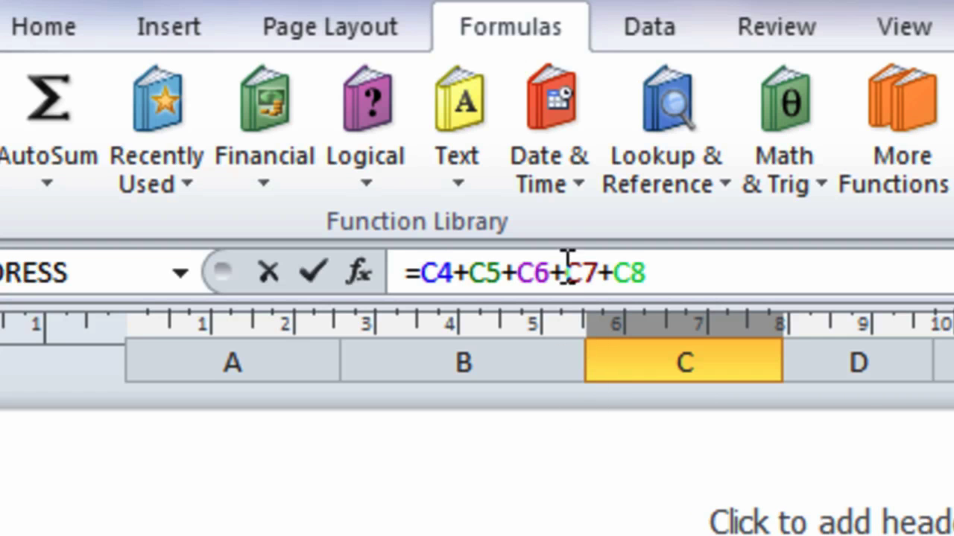
left_click_drag(565, 270, 553, 270)
type("-")
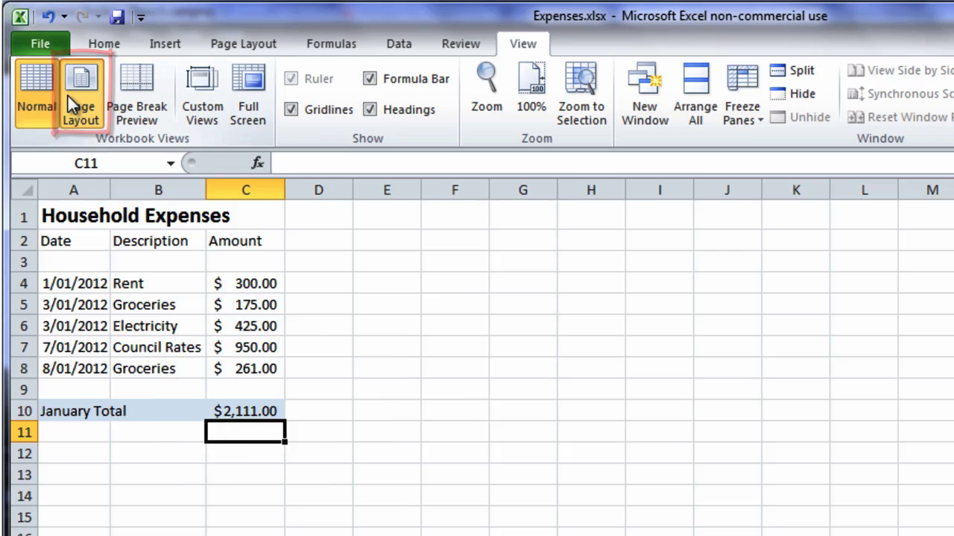
Switch the Household Expenses worksheet to Page Layout view
left_click(68, 96)
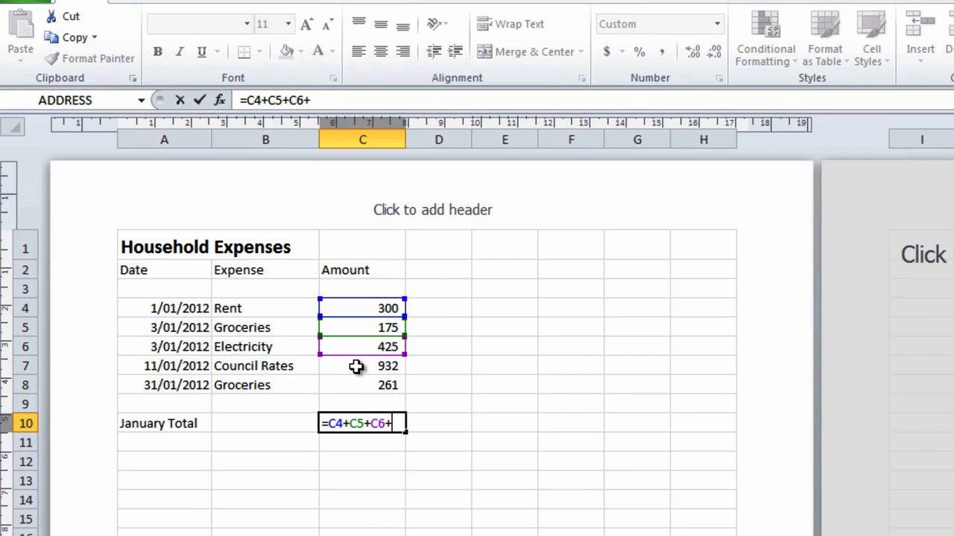
Complete the January Total formula in C10 by adding cells C7 and C8, giving =C4+C5+C6+C7+C8
left_click(357, 366)
type("+")
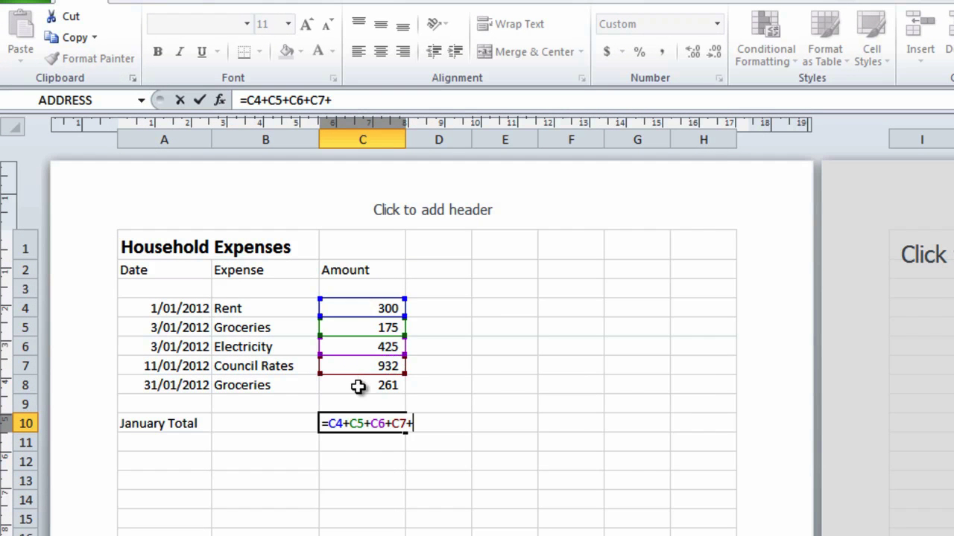
left_click(359, 386)
key("Return")
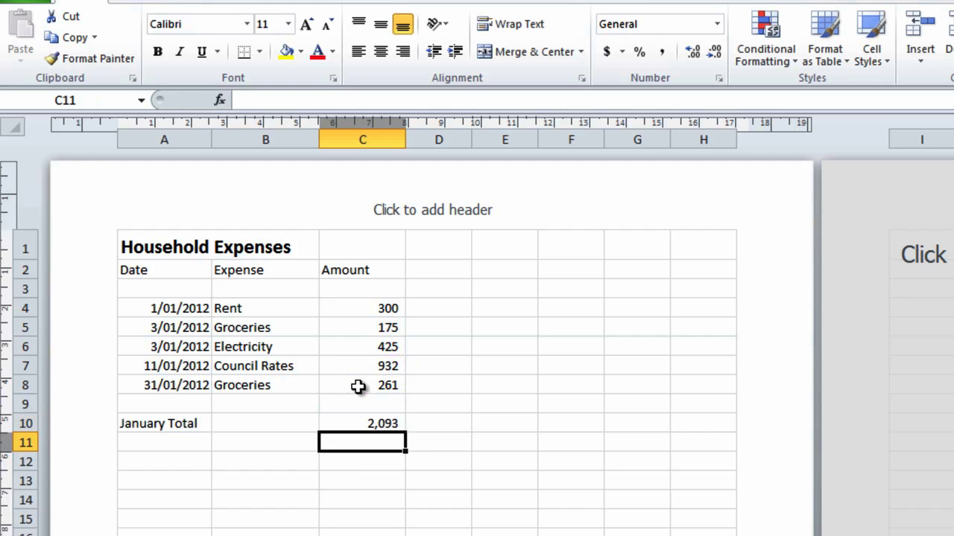
Redo the end of the C10 addition formula, appending the Council Rates amount and the last Groceries amount
left_click(356, 422)
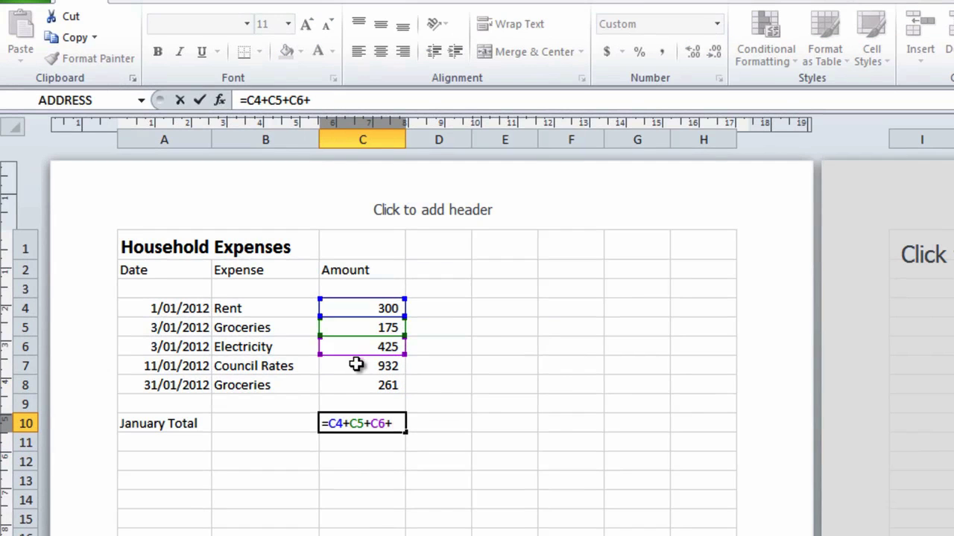
left_click(356, 364)
type("+")
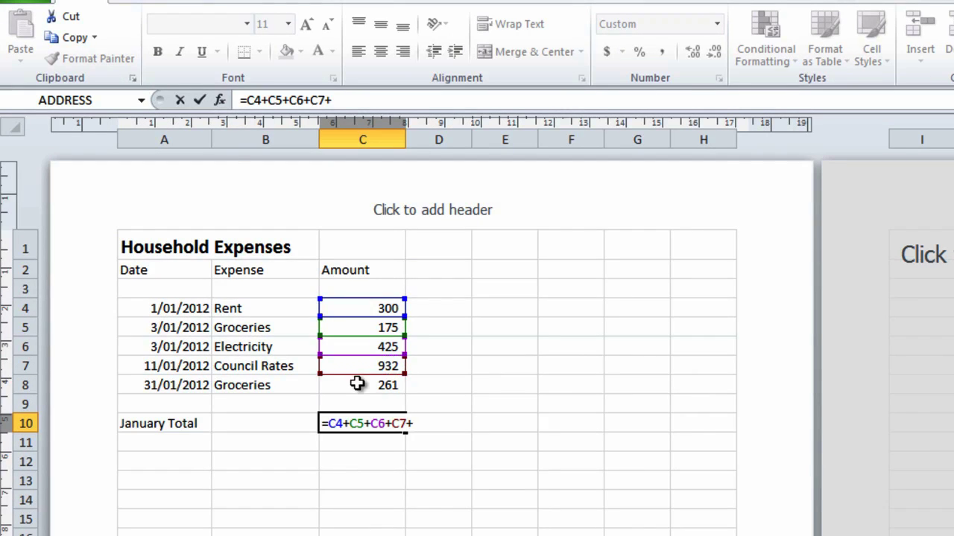
left_click(357, 384)
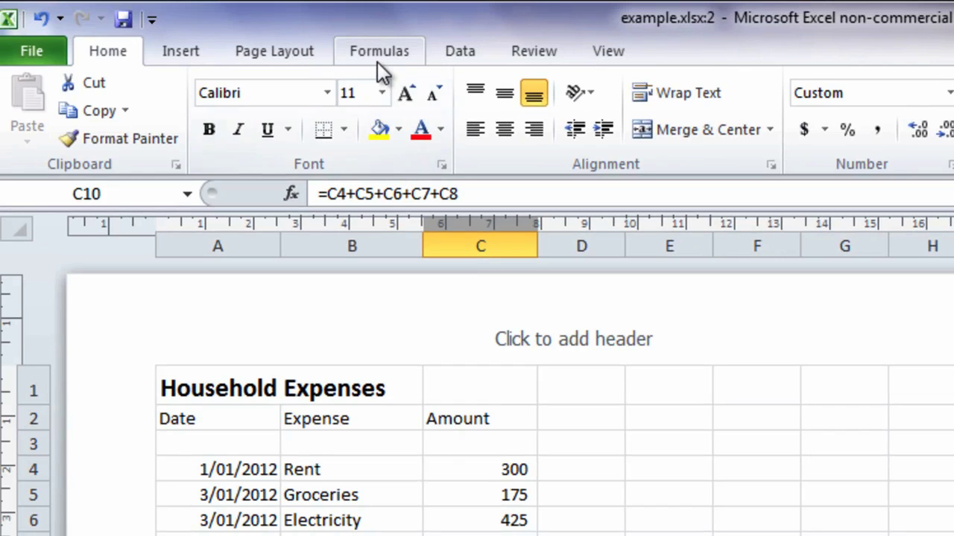
Show the formula commands and enter the label January Total in cell A10
left_click(377, 62)
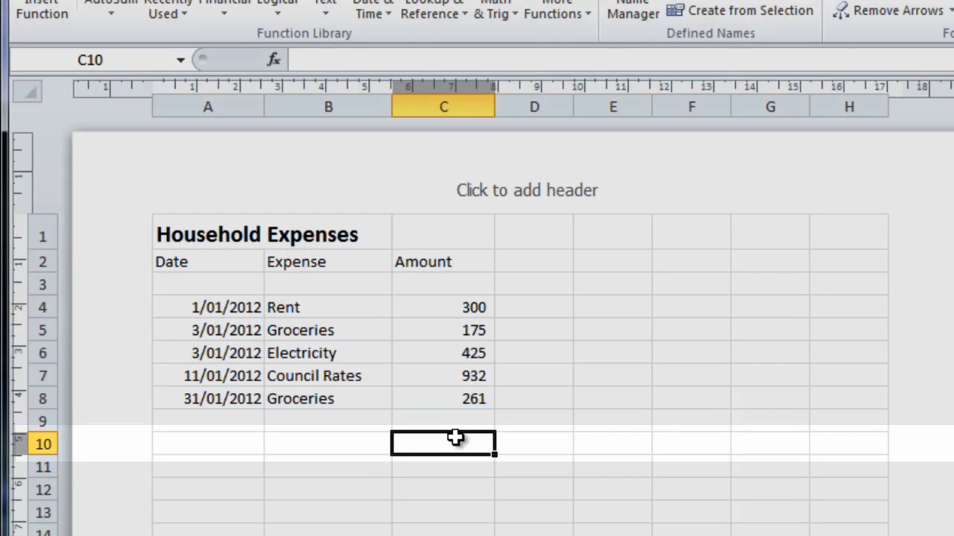
left_click(221, 441)
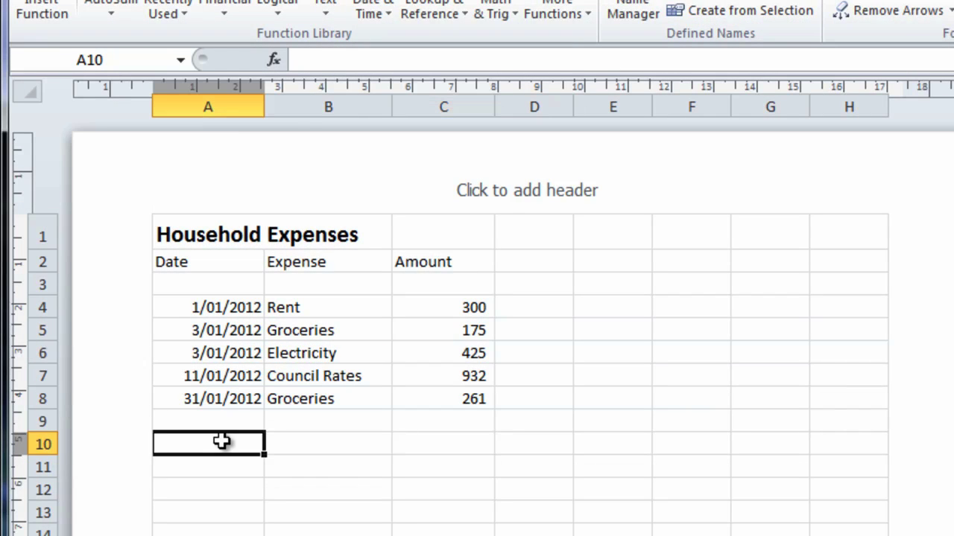
type("January Total")
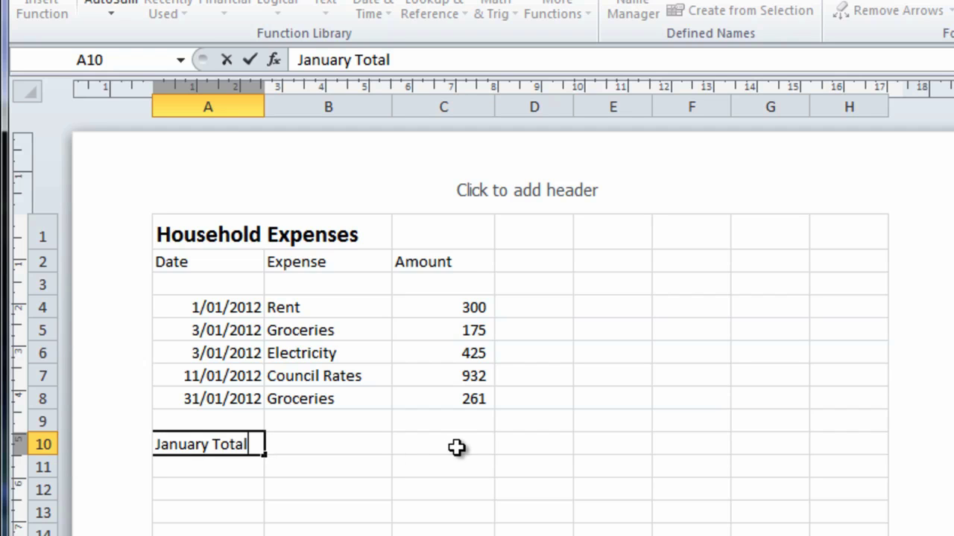
Enter the formula =C4+C5+C6+C7+C8 in cell C10 to add up the five expense amounts
left_click(456, 446)
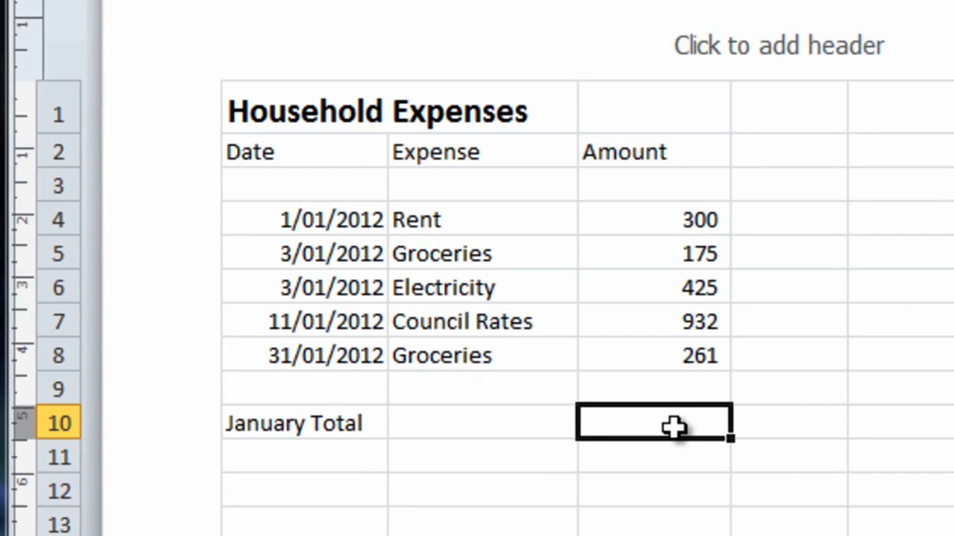
type("=")
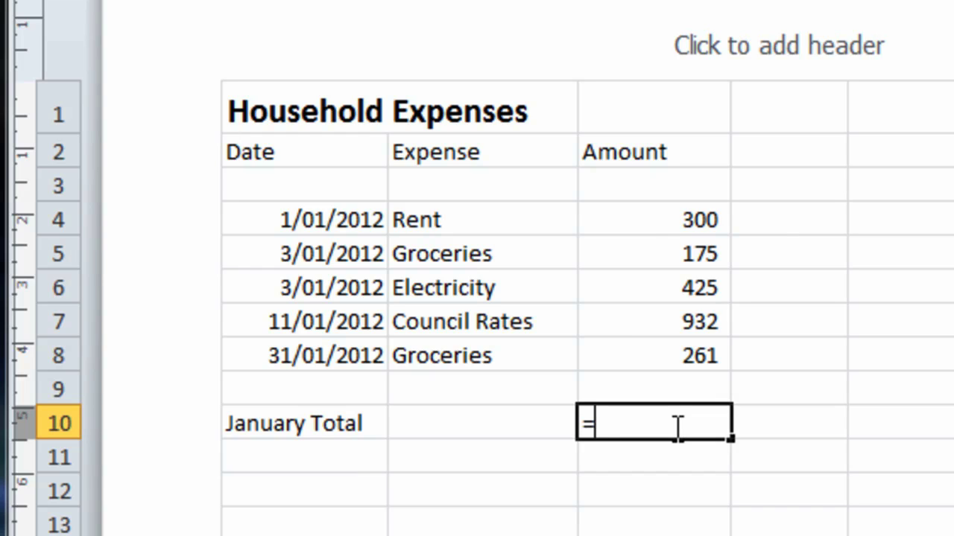
left_click(670, 220)
type("+")
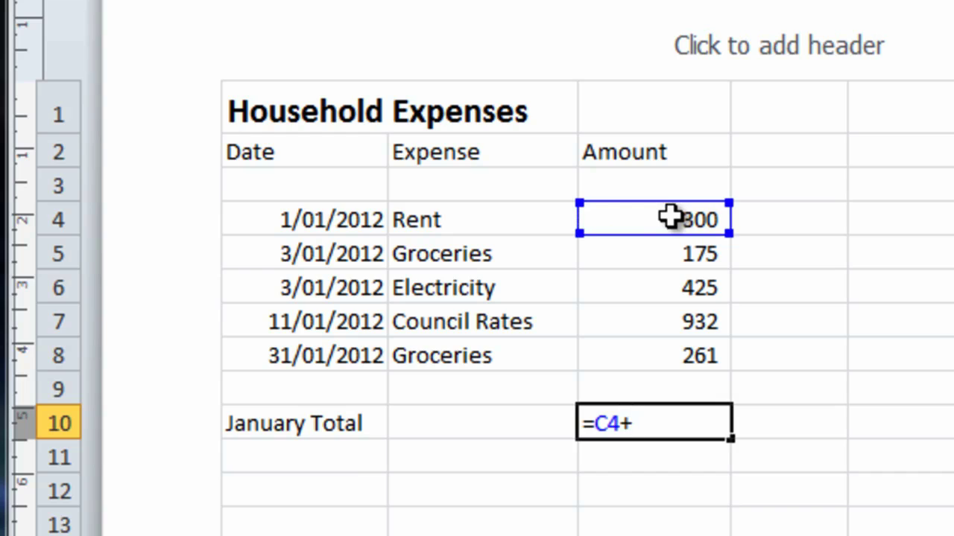
left_click(670, 257)
type("+")
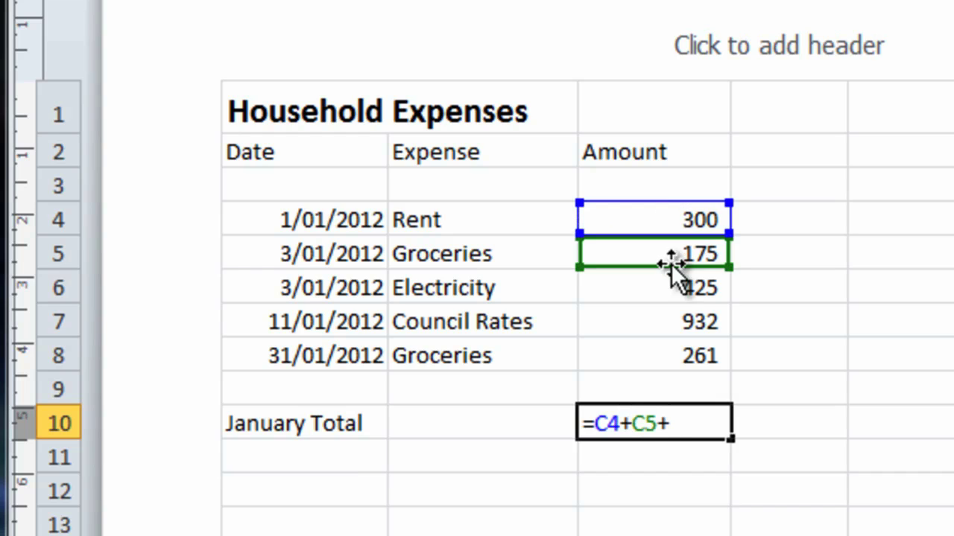
left_click(671, 288)
type("+")
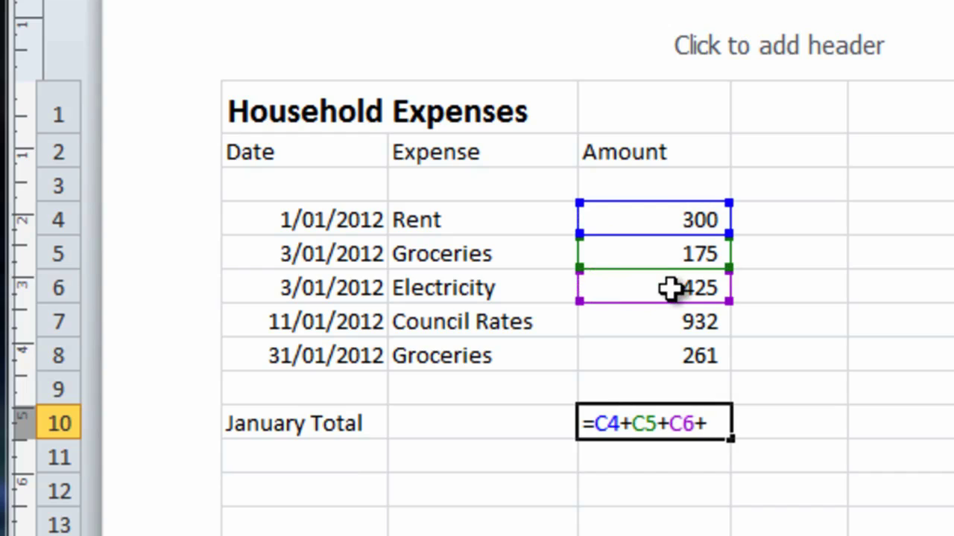
left_click(669, 321)
type("+")
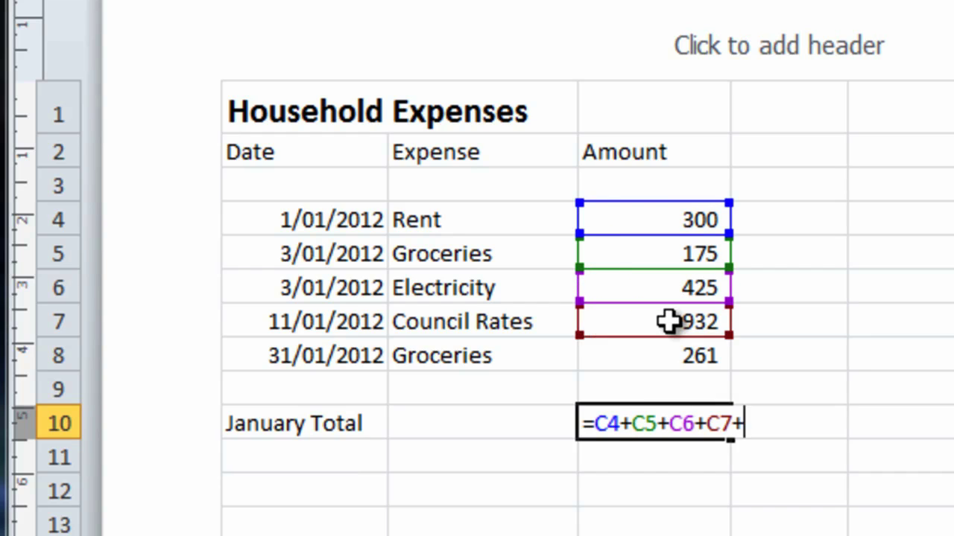
left_click(665, 356)
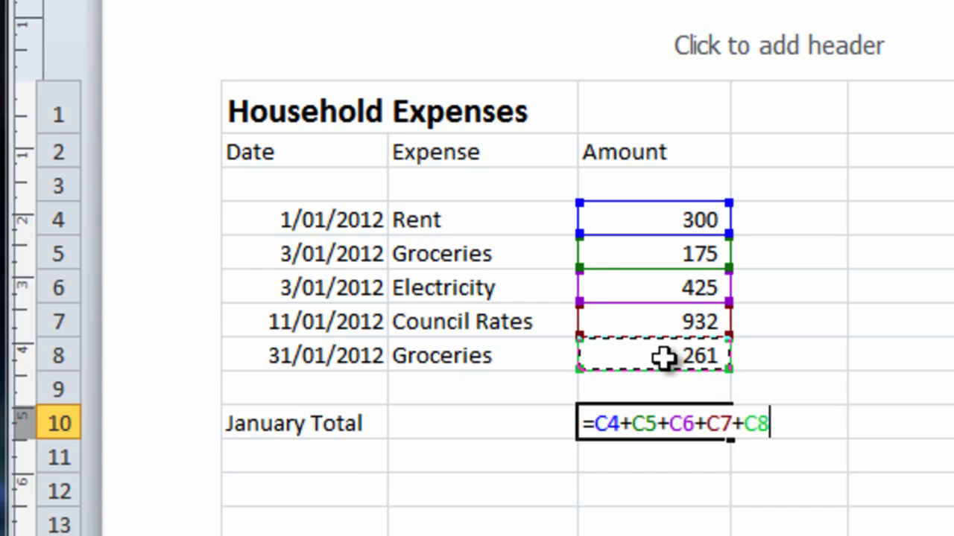
key("Return")
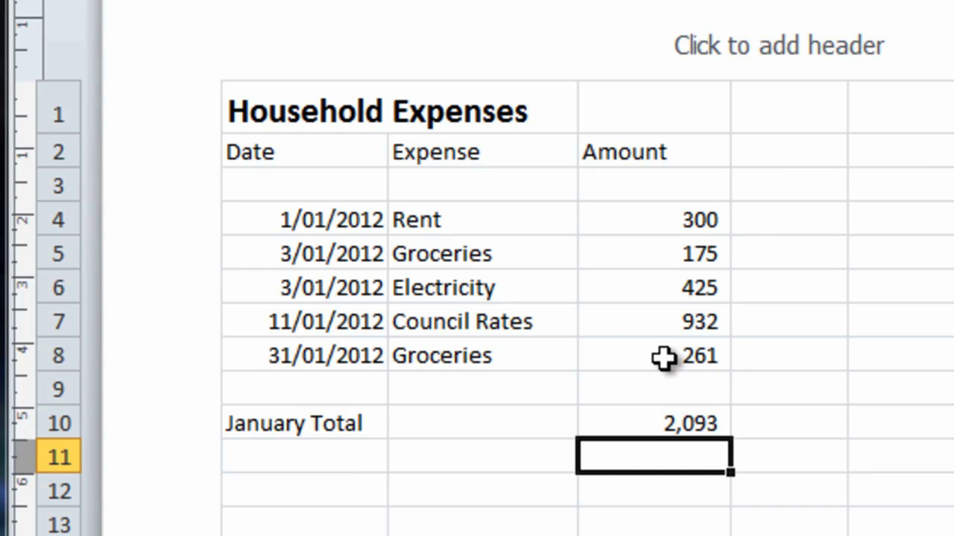
Edit the formula in C10 so that C7 is subtracted: =C4+C5+C6-C7+C8
left_click(624, 422)
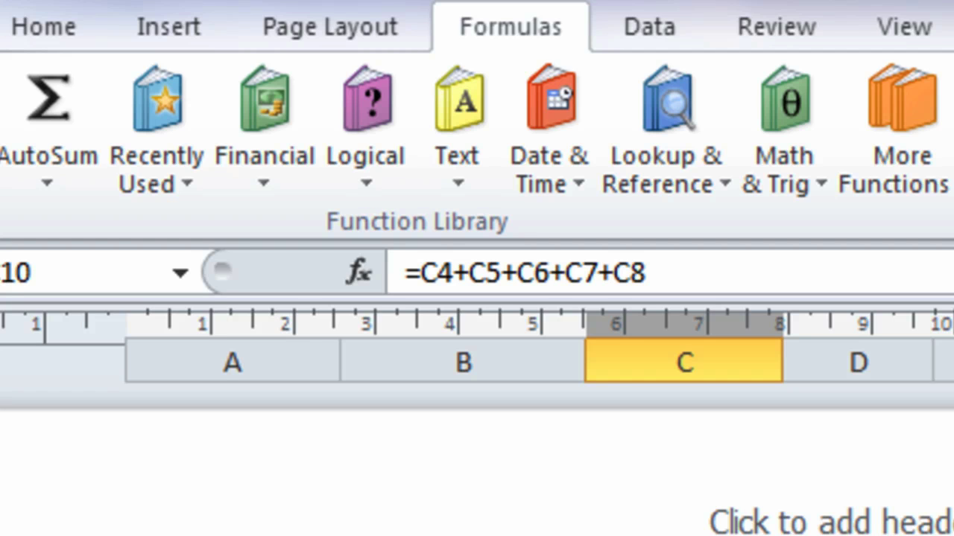
left_click(564, 261)
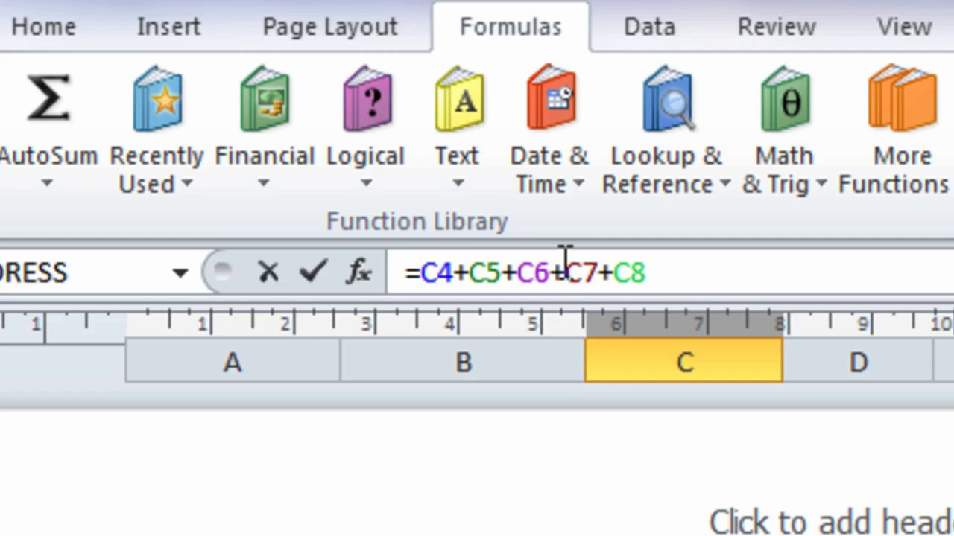
left_click_drag(565, 257, 554, 269)
type("-")
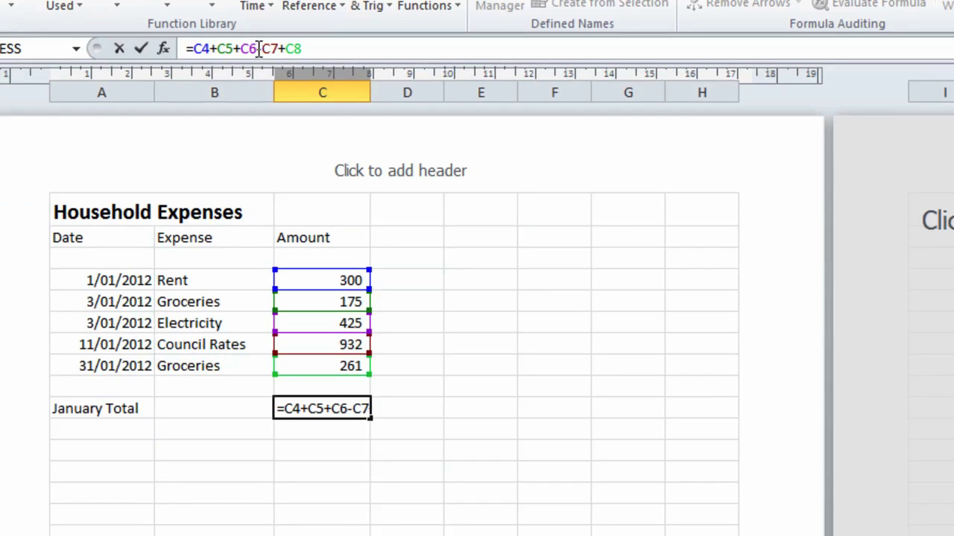
key("Return")
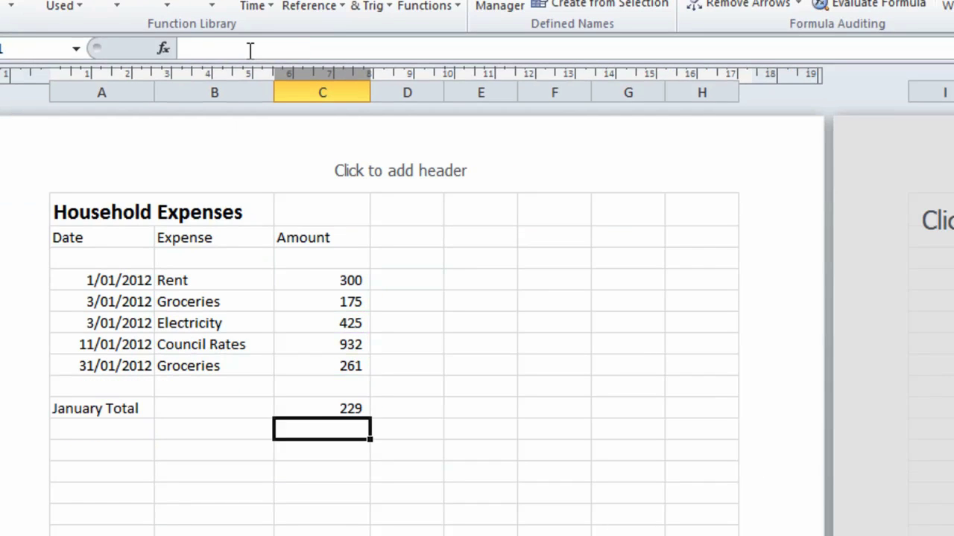
Change the minus sign before C7 back to a plus in the C10 formula: =C4+C5+C6+C7+C8
left_click(298, 408)
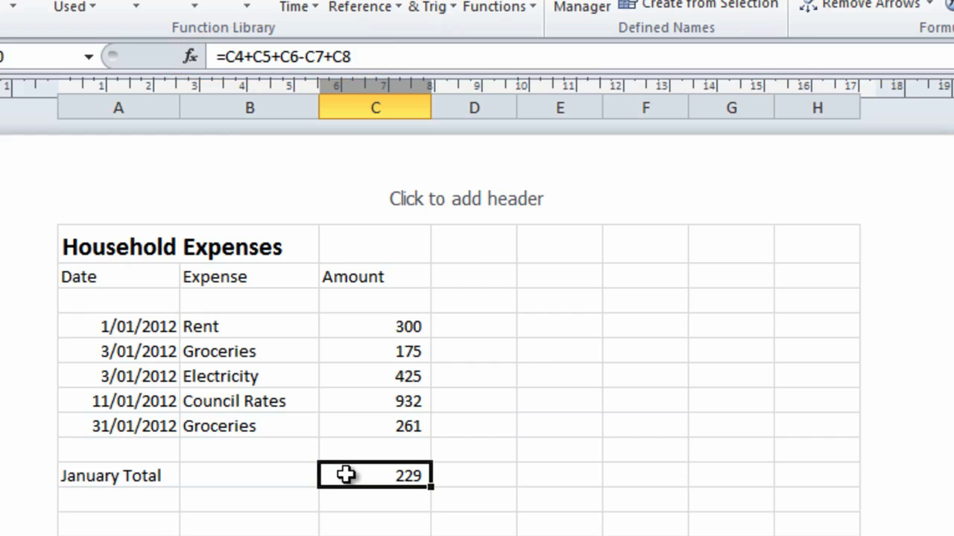
left_click(307, 56)
key("BackSpace")
type("+")
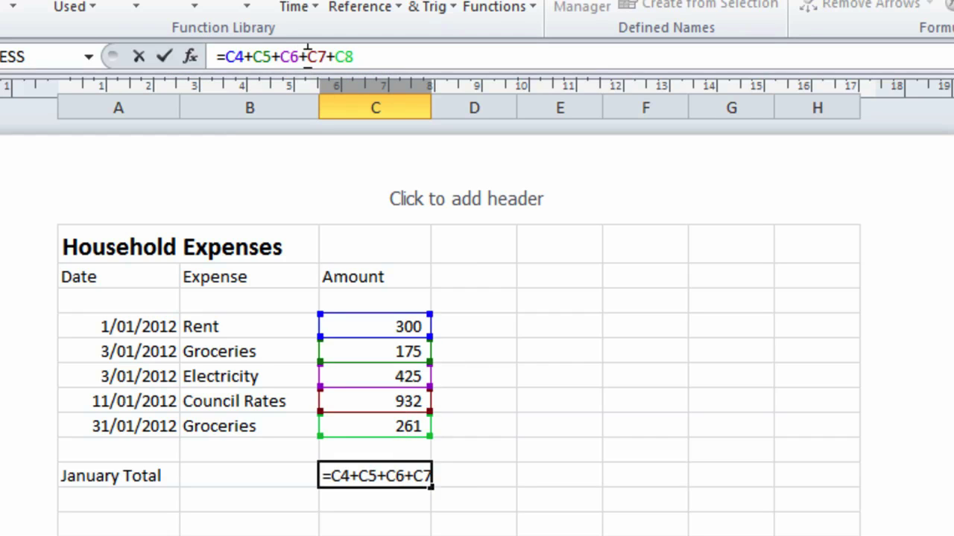
key("ctrl+Return")
Set the Rent amount in cell C4 to 450
left_click(352, 329)
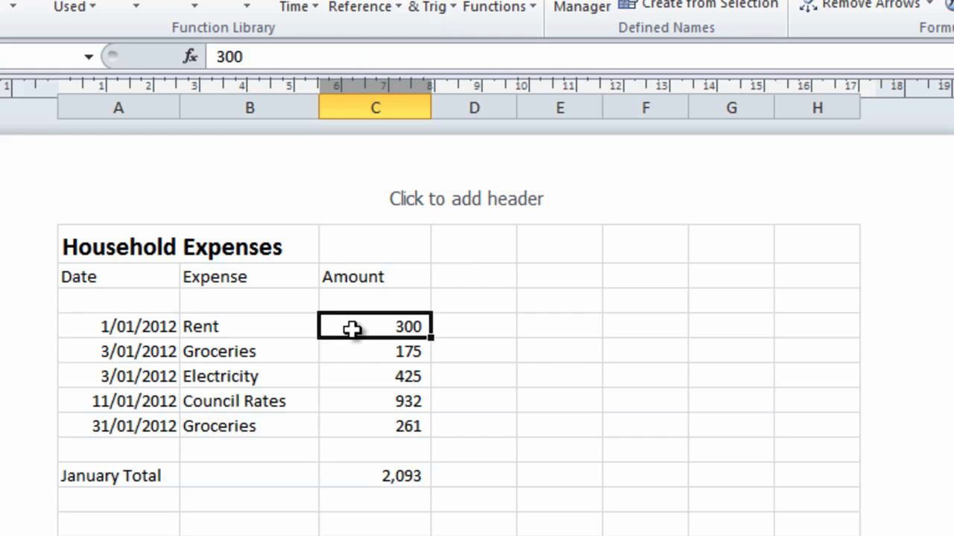
type("450")
key("Return")
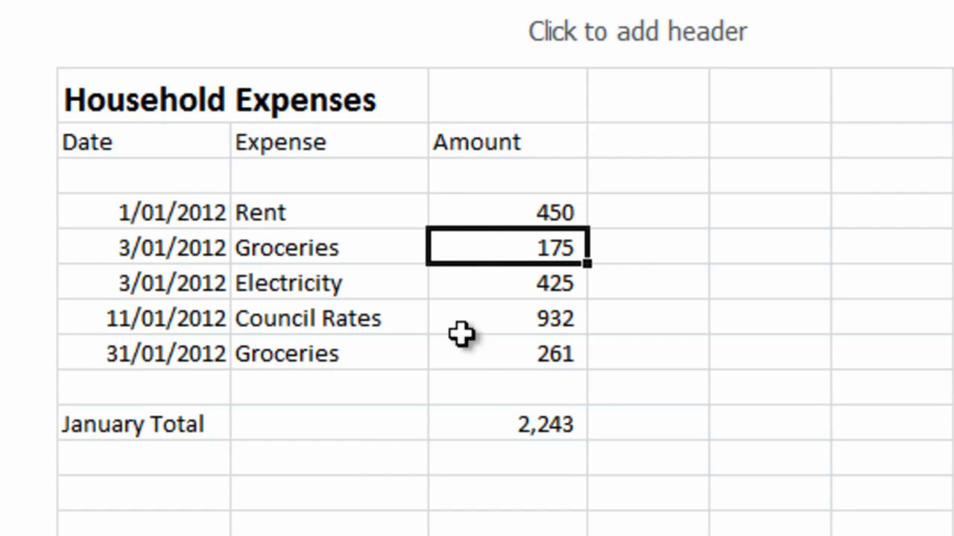
Replace the January total formula in C10 with =sum(C4:C8) to add up all the expense amounts
left_click(482, 437)
key("Delete")
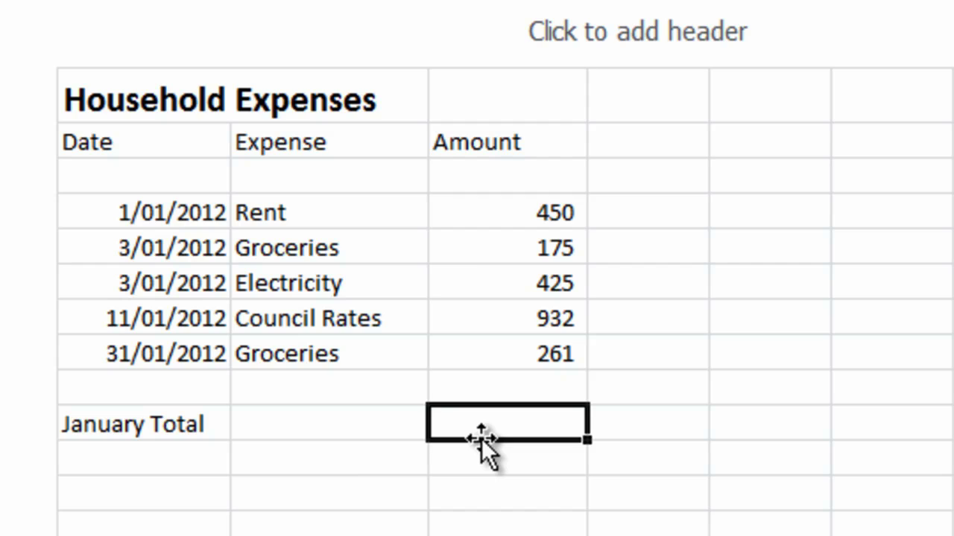
type("=")
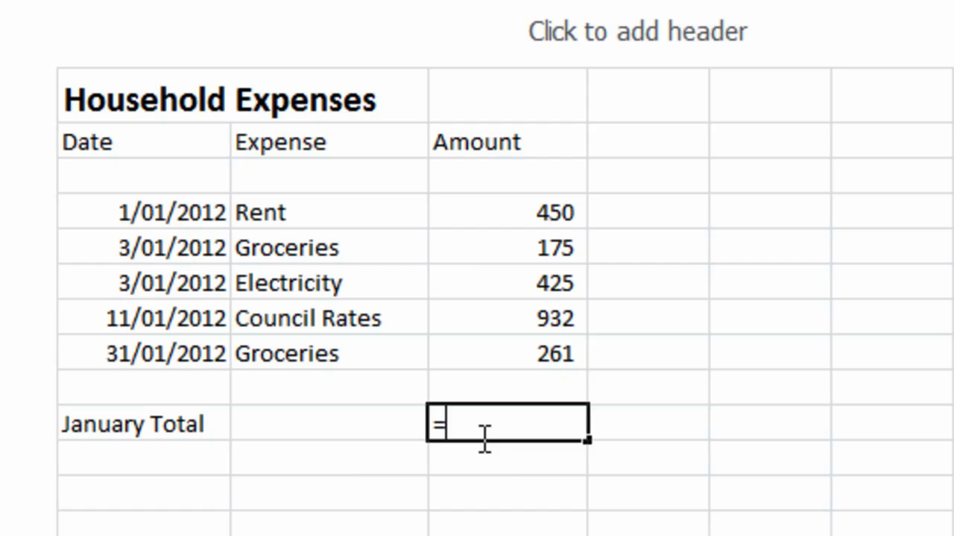
type("sum")
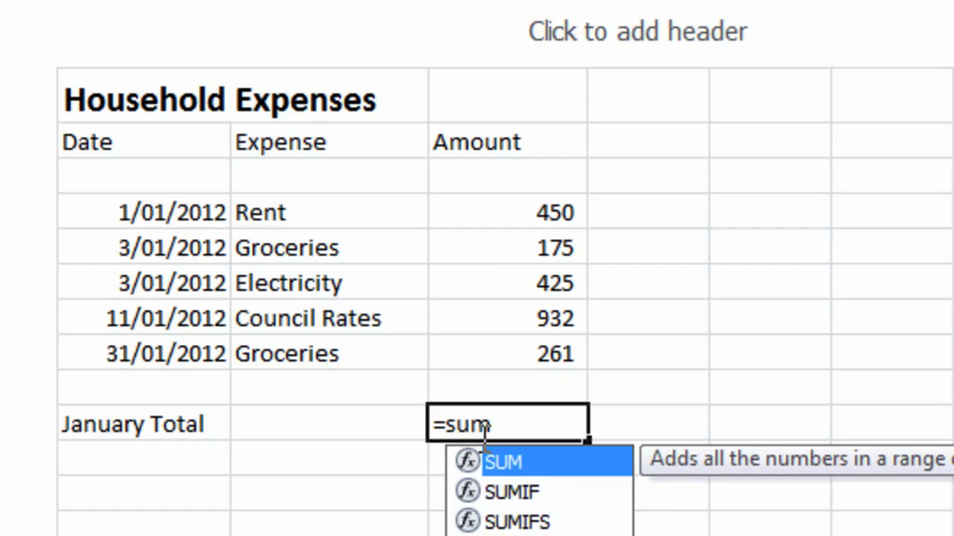
type("(")
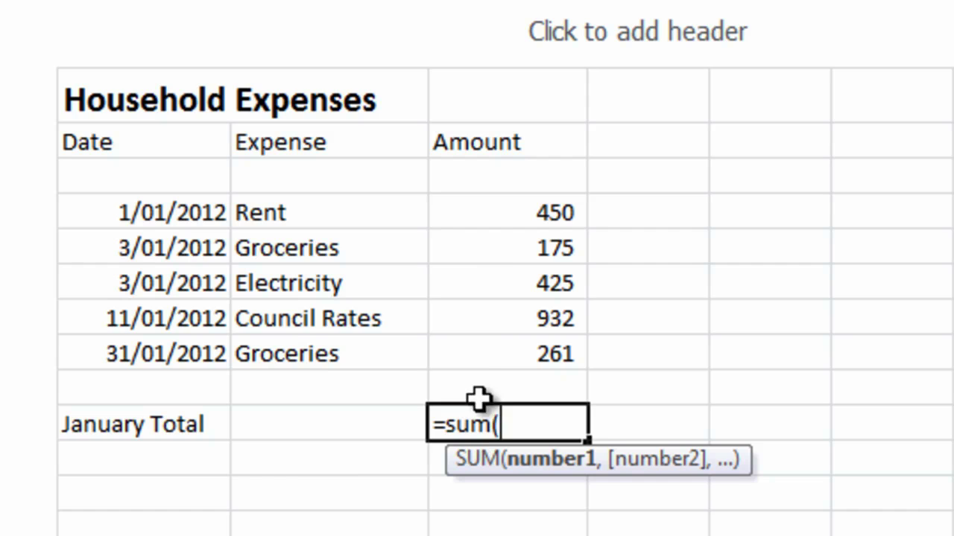
left_click_drag(497, 214, 497, 348)
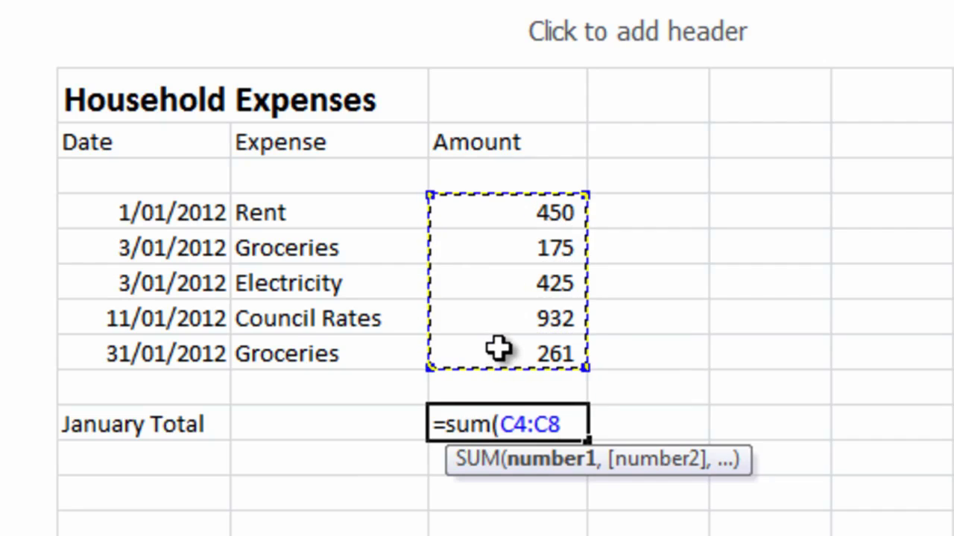
type(")")
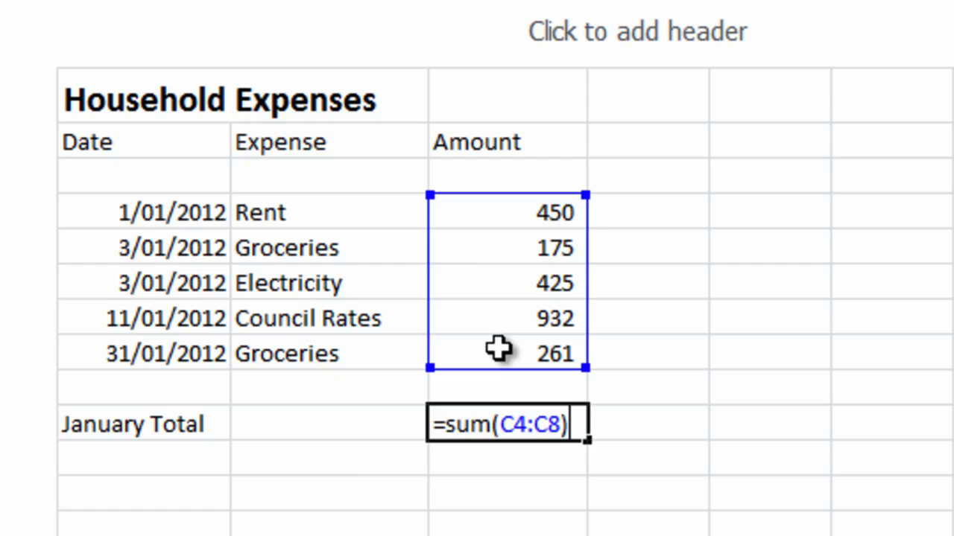
key("Return")
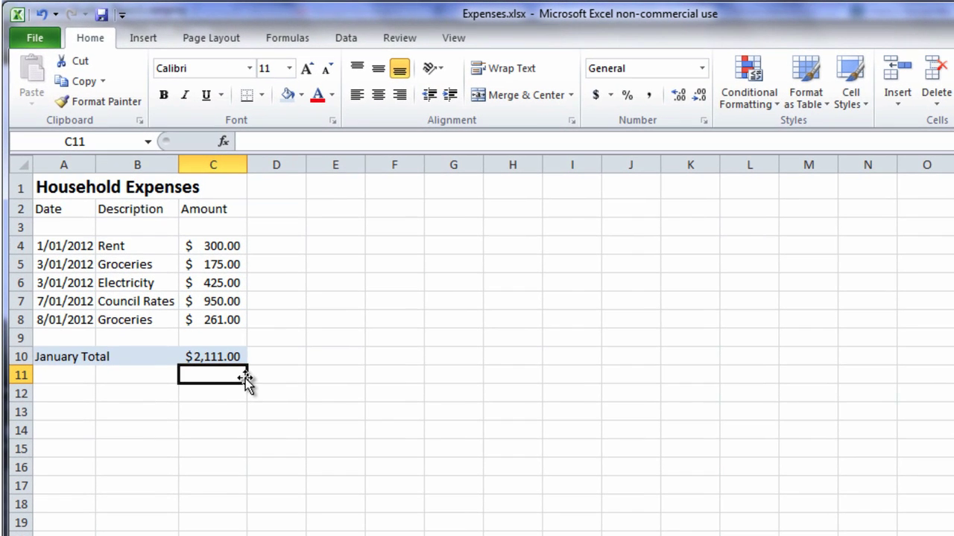
Show the worksheet in Page Layout view and reduce its left and top page margins
left_click(477, 40)
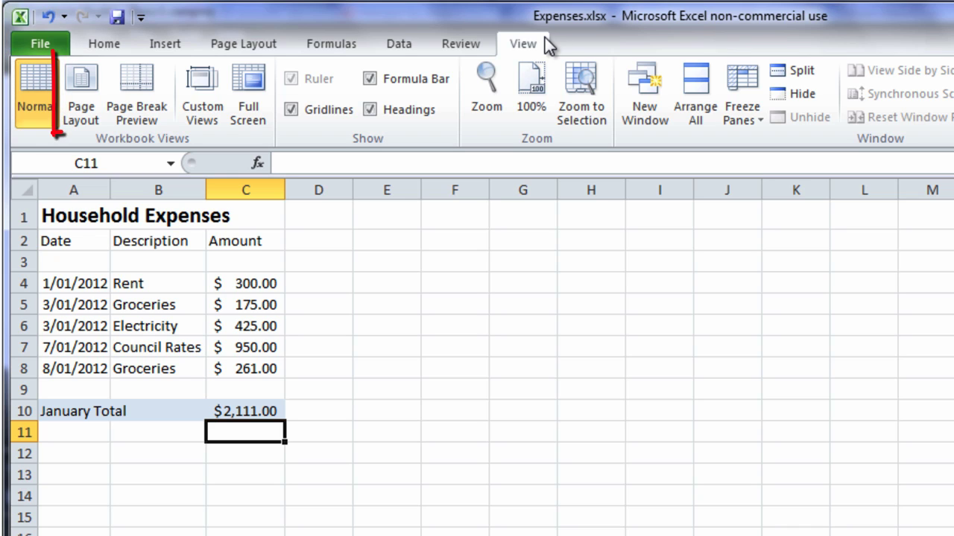
left_click(68, 96)
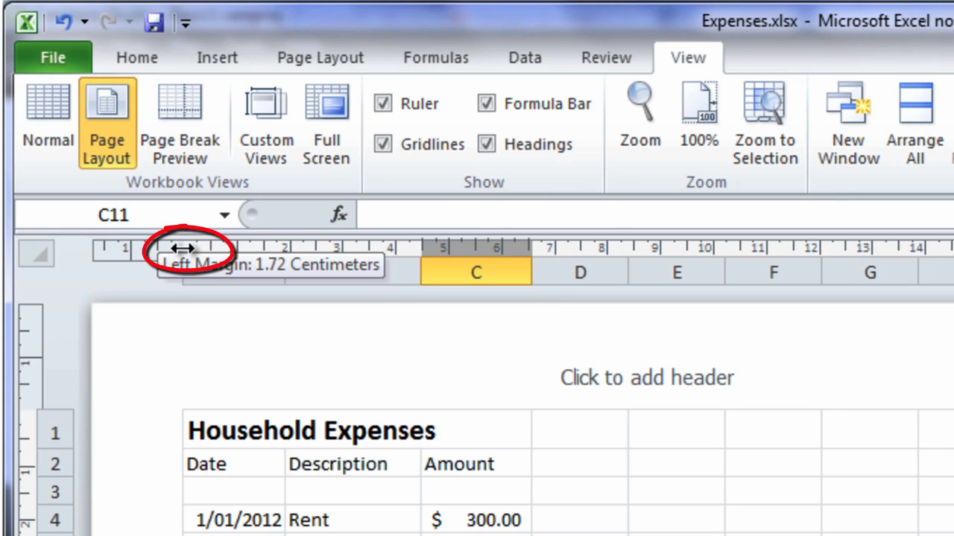
left_click_drag(183, 249, 149, 249)
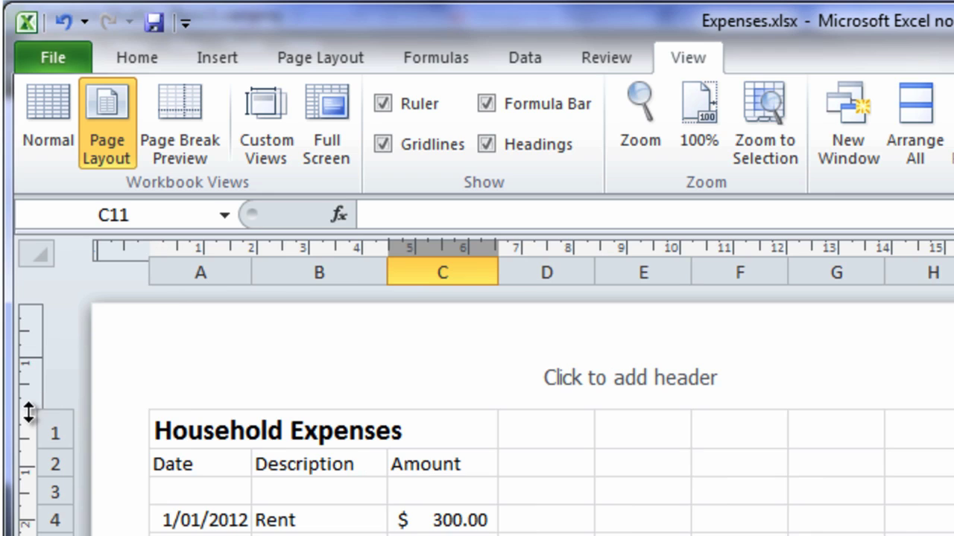
left_click_drag(28, 412, 26, 383)
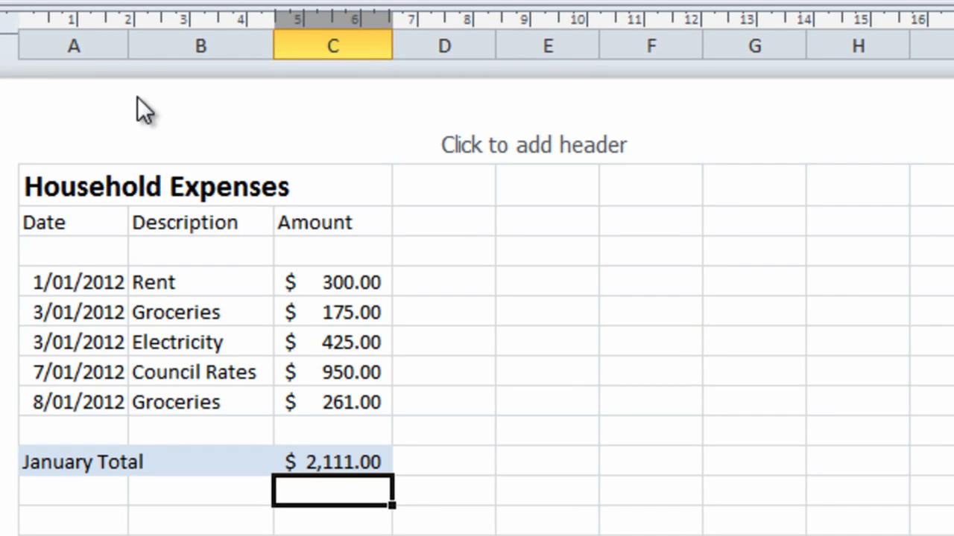
Open the centre header section for editing, and insert an automatic page number in the right header section
left_click(482, 155)
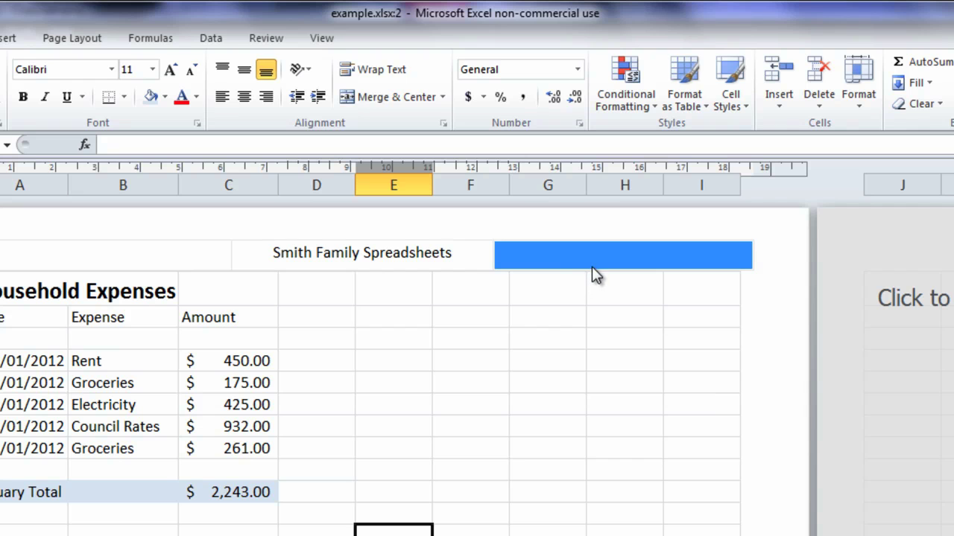
left_click(594, 267)
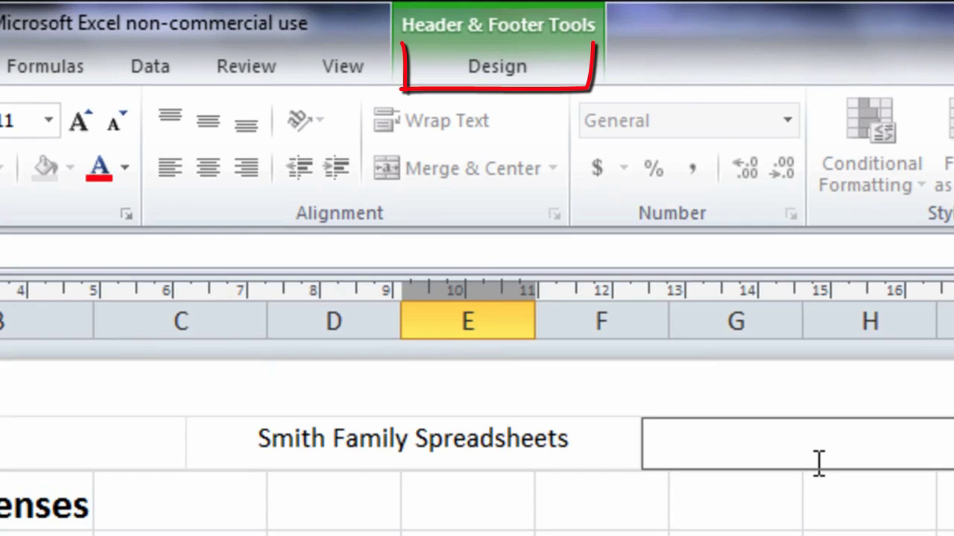
left_click(517, 58)
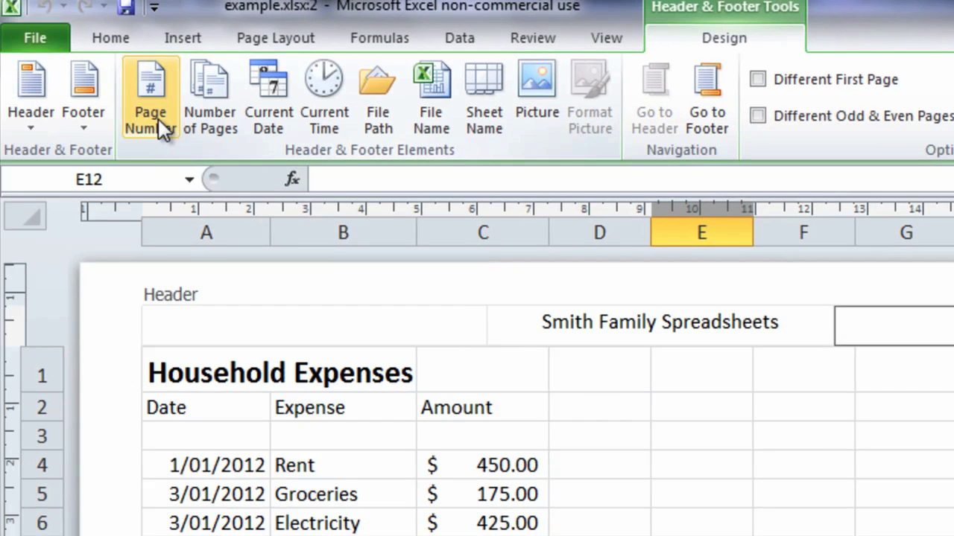
left_click(161, 120)
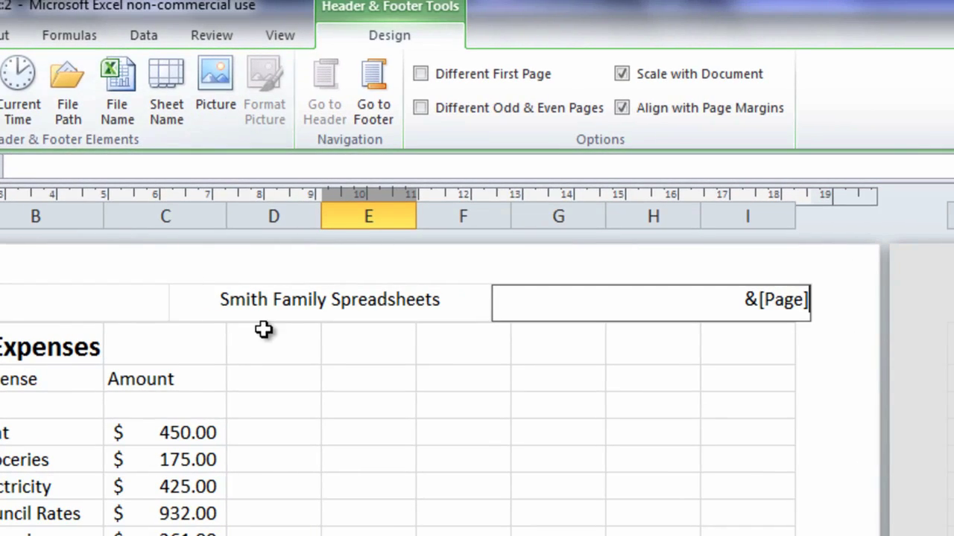
left_click(275, 355)
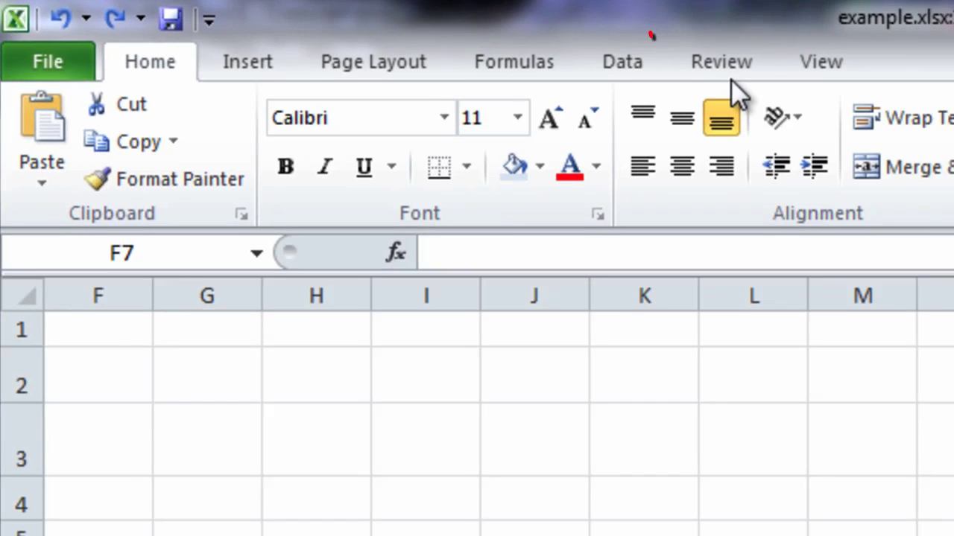
left_click(724, 64)
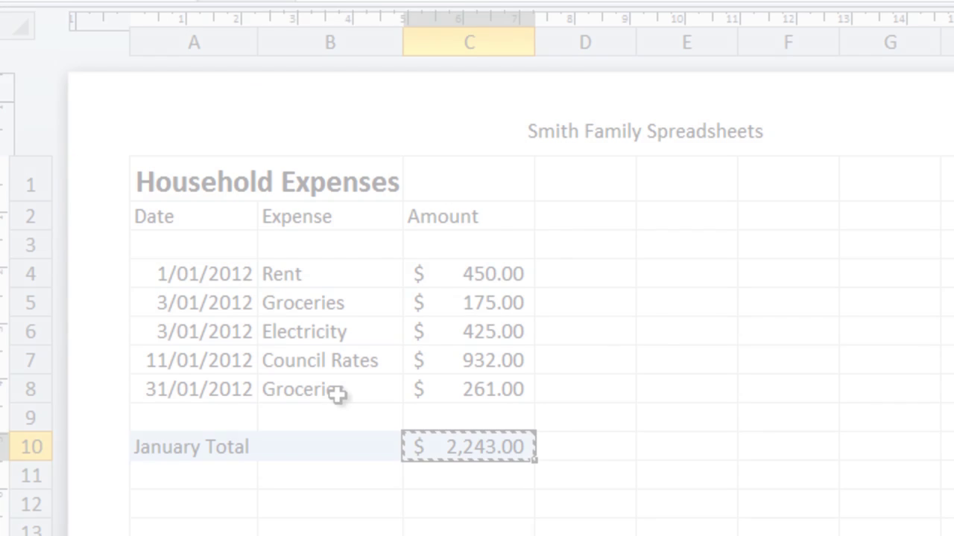
Copy the Groceries entry in cell B8 and paste it into cell B9
left_click(336, 394)
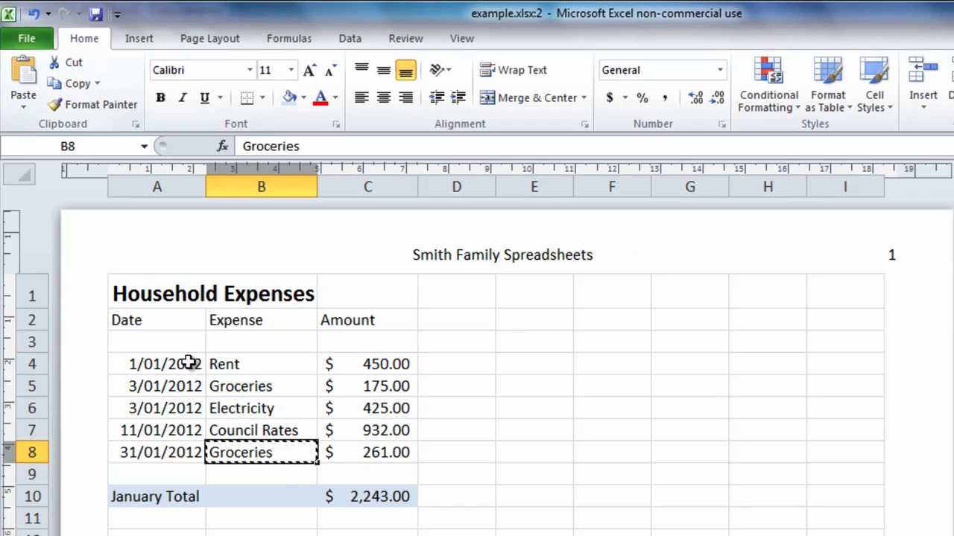
left_click(272, 470)
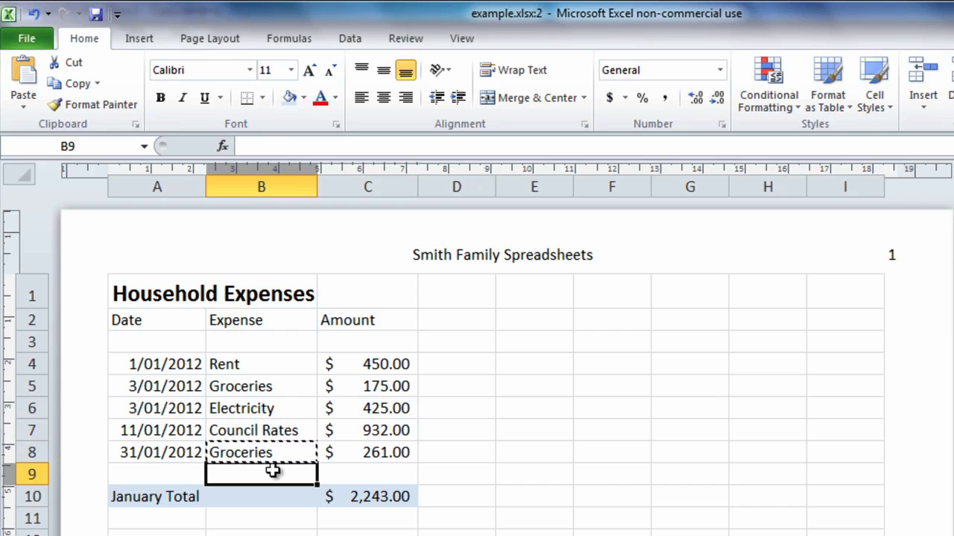
left_click(33, 97)
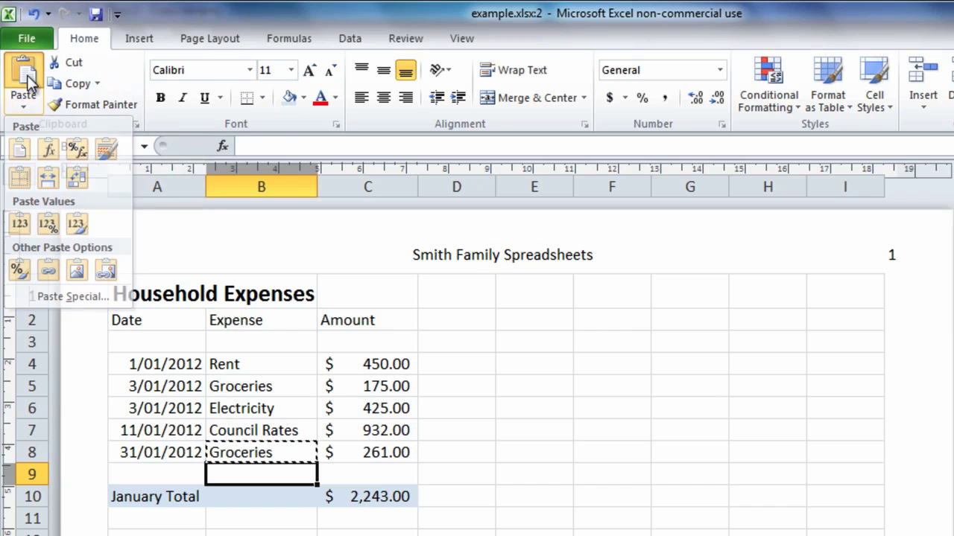
left_click(25, 73)
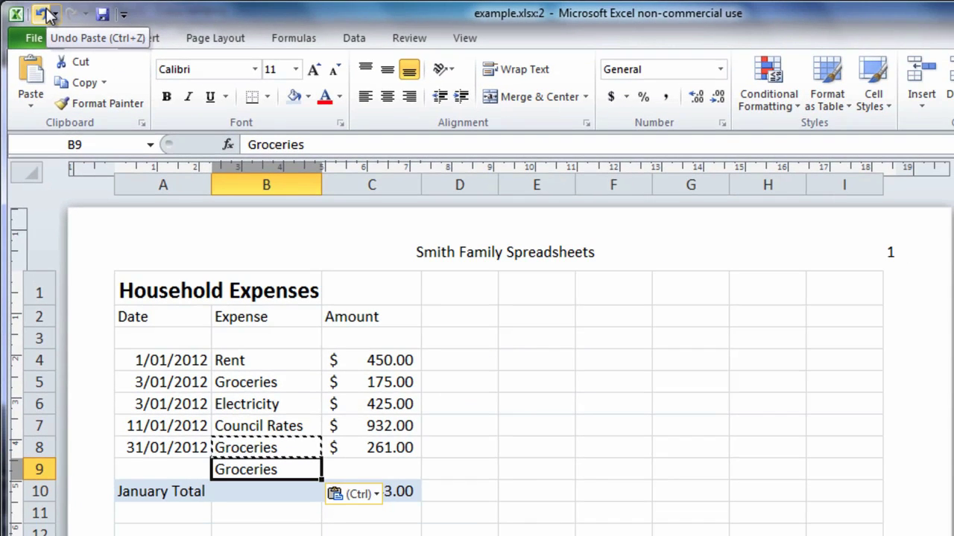
Undo the paste into B9, redo it, and undo it once more
left_click(41, 13)
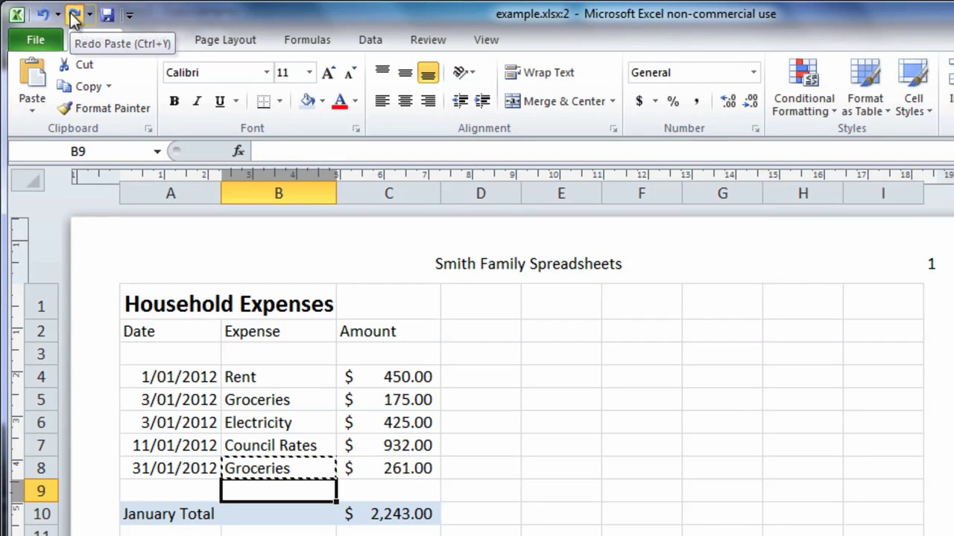
left_click(73, 17)
left_click(42, 14)
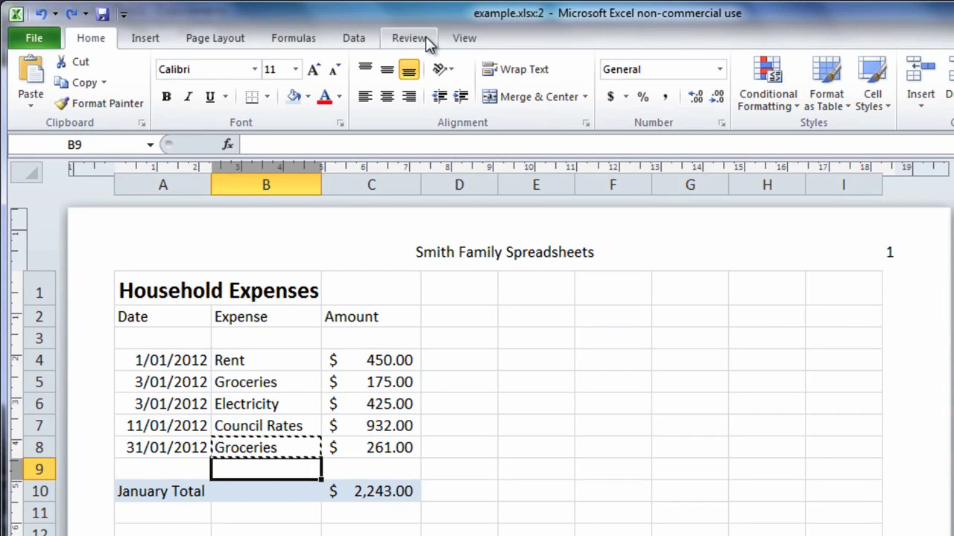
Run a spelling check, change "Spreadsheets" in the header to "Spreadsheet", and continue checking from the beginning of the sheet
left_click(425, 37)
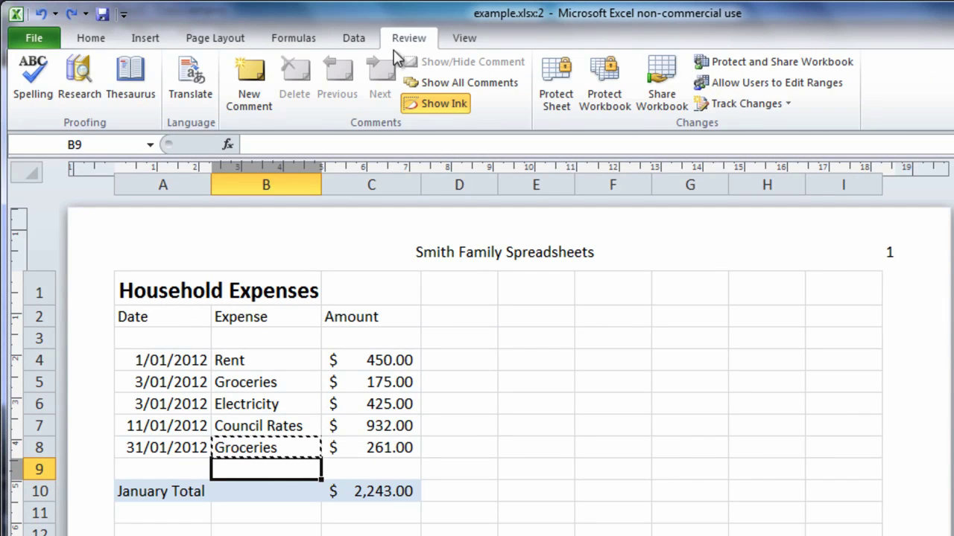
left_click(30, 81)
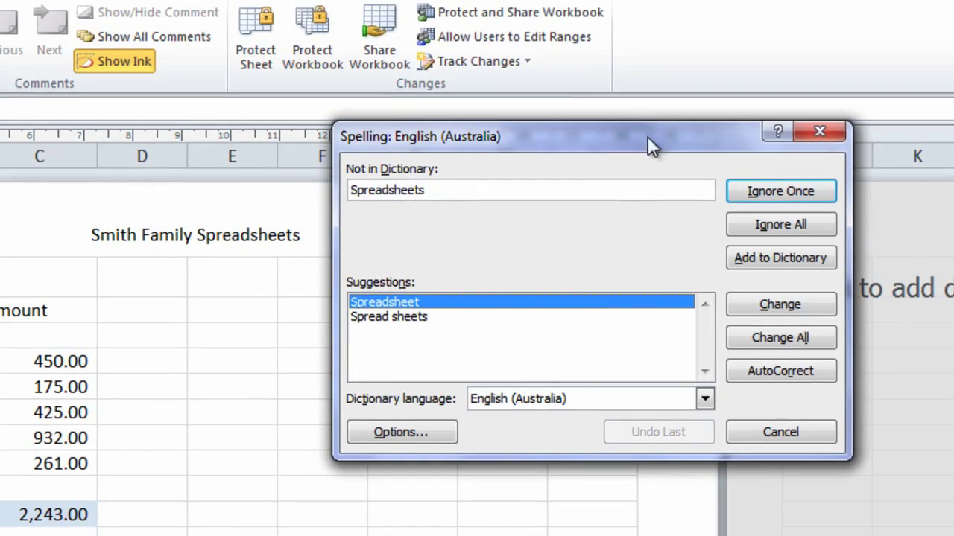
left_click(755, 300)
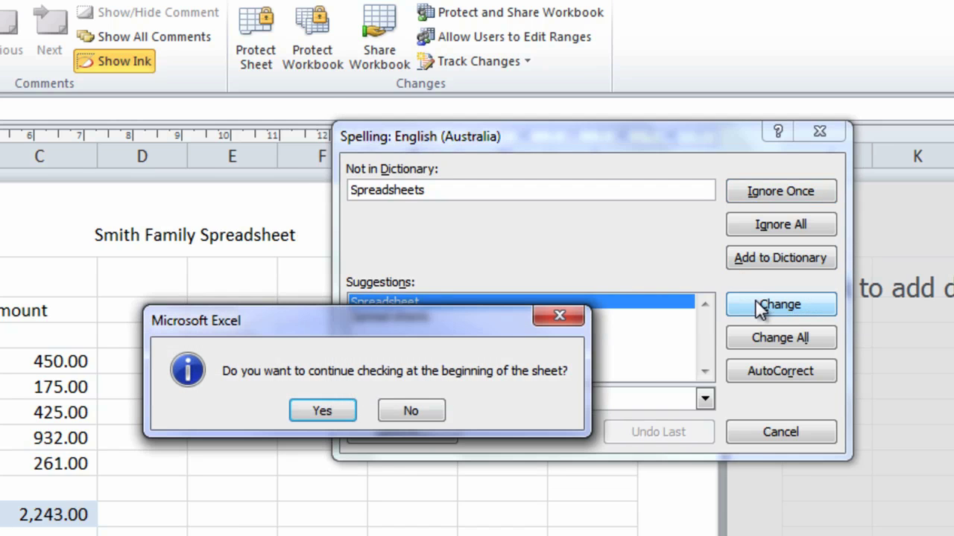
left_click(337, 418)
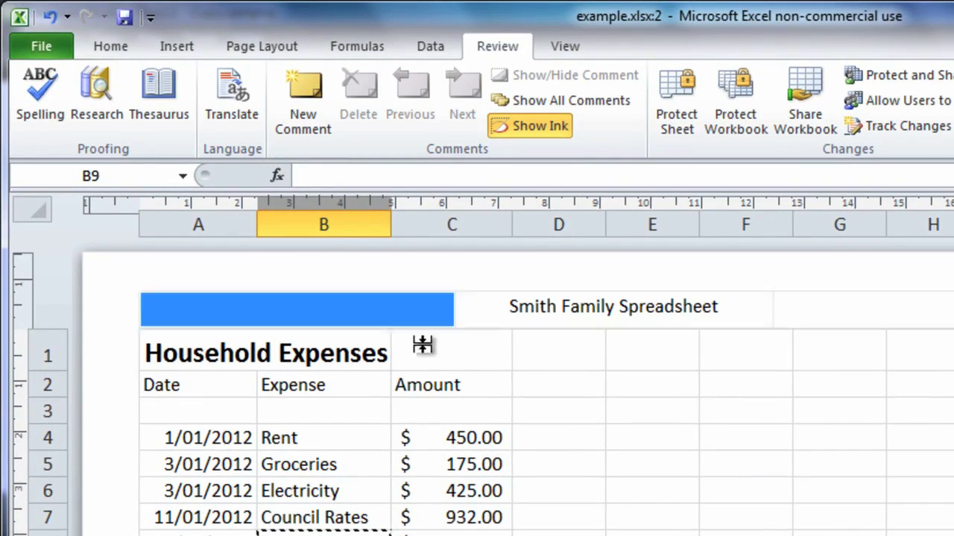
Review the print settings and preview of the household expenses sheet, and return to the worksheet
left_click(42, 47)
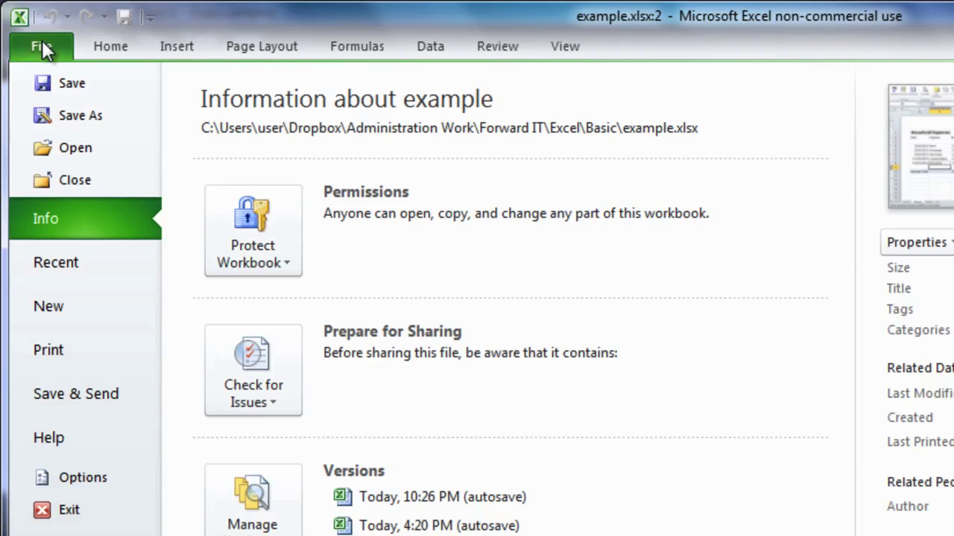
left_click(49, 354)
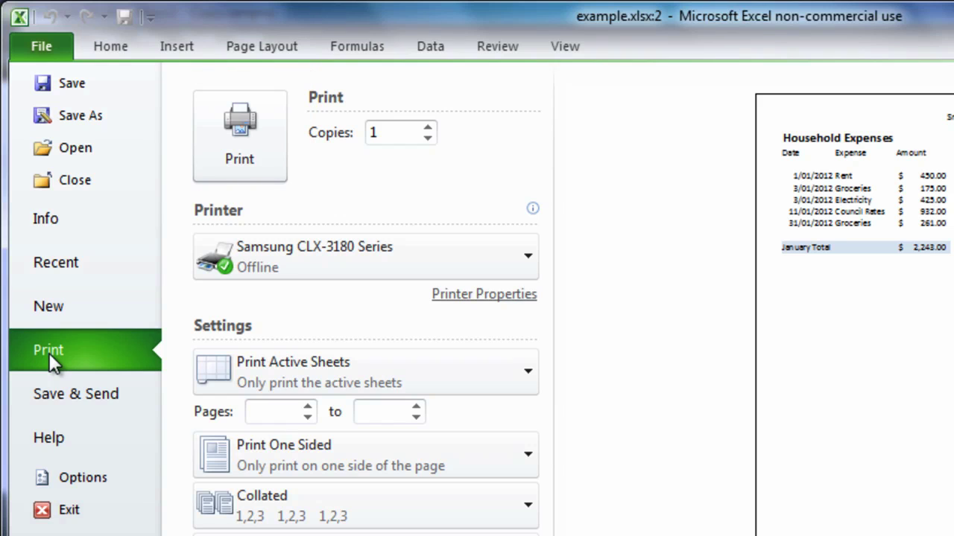
left_click(126, 43)
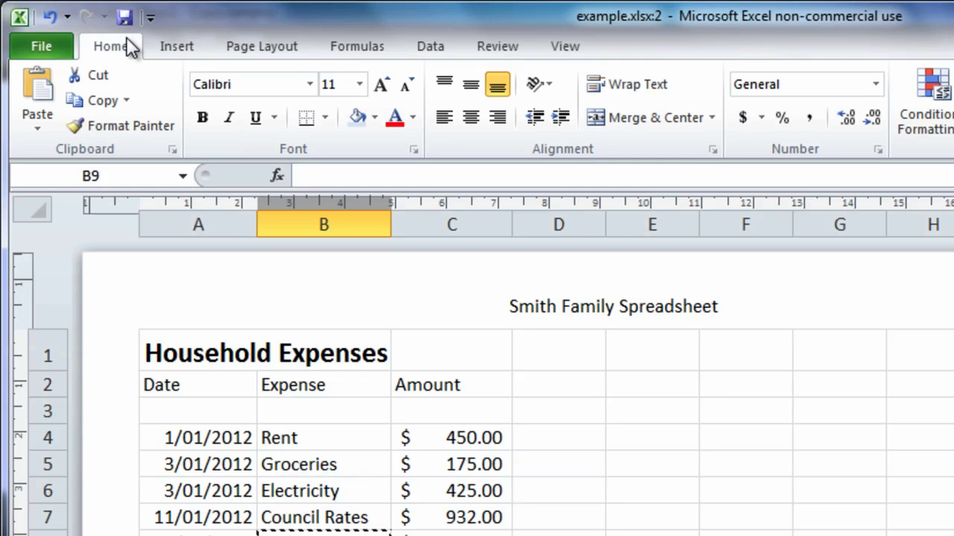